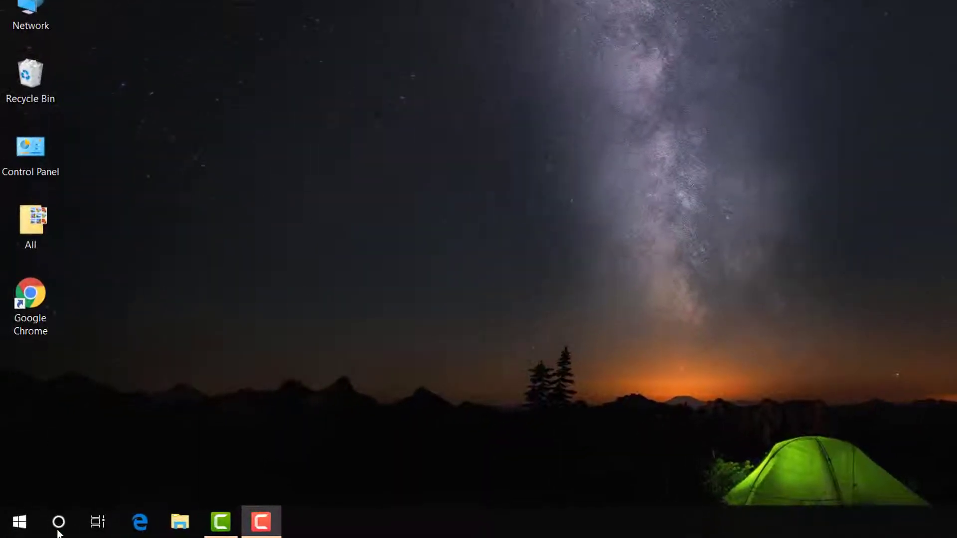
Step: Open Windows search from the taskbar to look for 'store'
click(59, 522)
text(s)
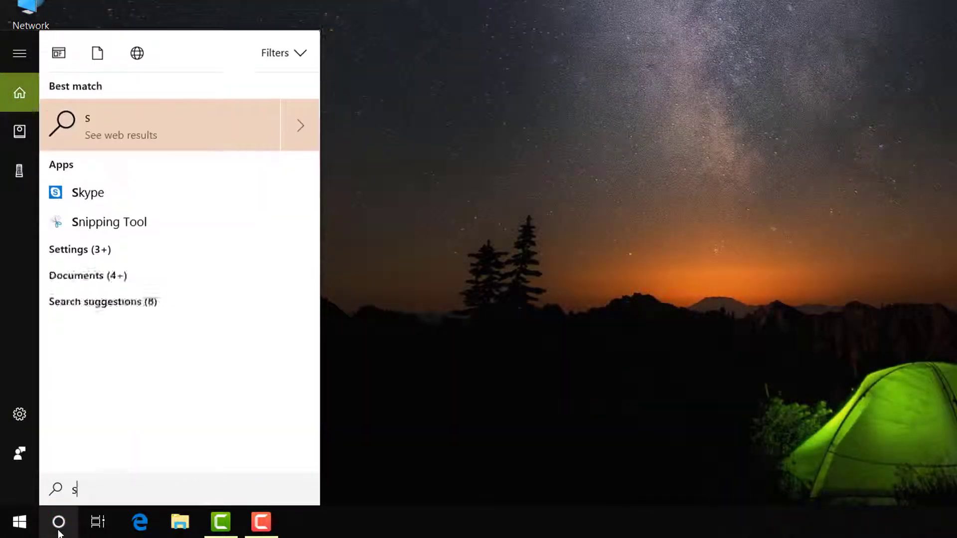
text(tore)
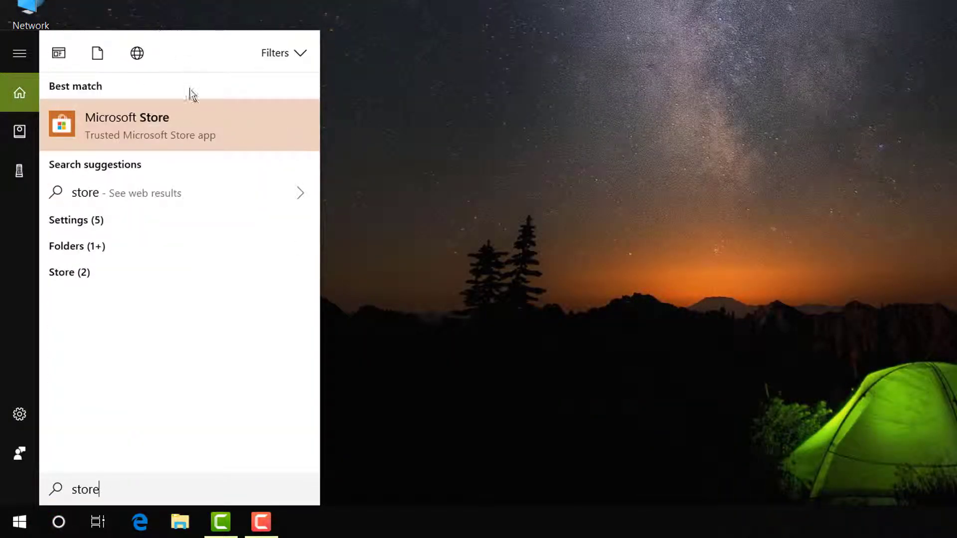
Step: Open Microsoft Store from the search results and begin an app search for 'widgets hd'
click(182, 129)
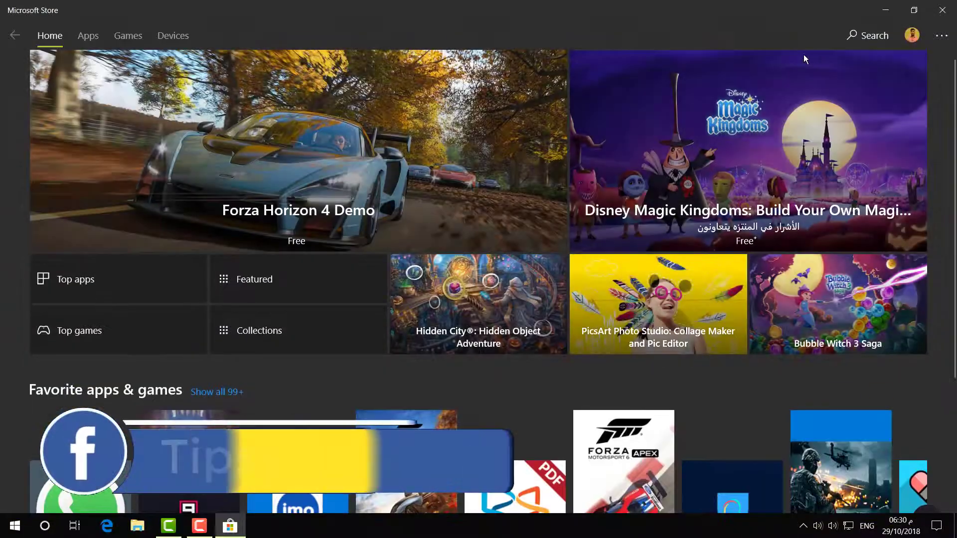
click(867, 35)
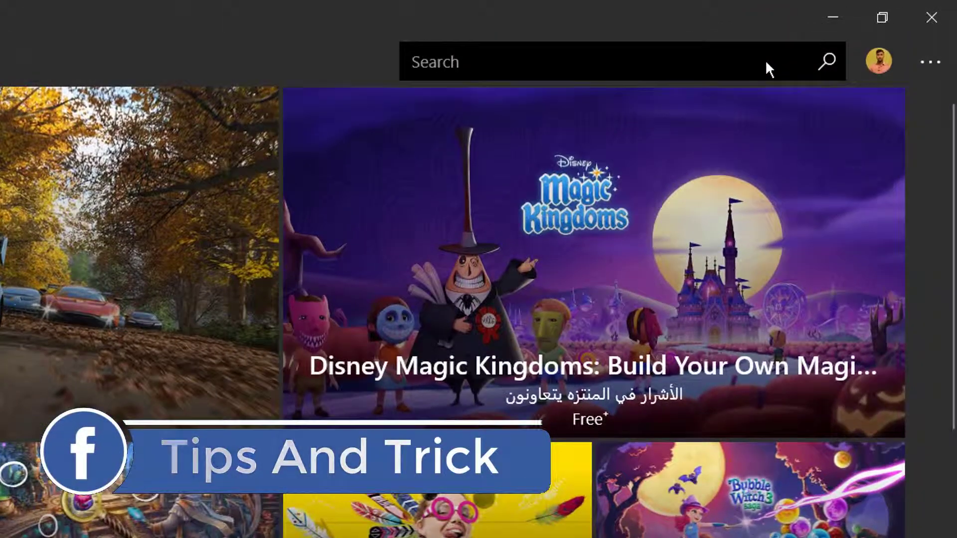
click(765, 59)
text(w)
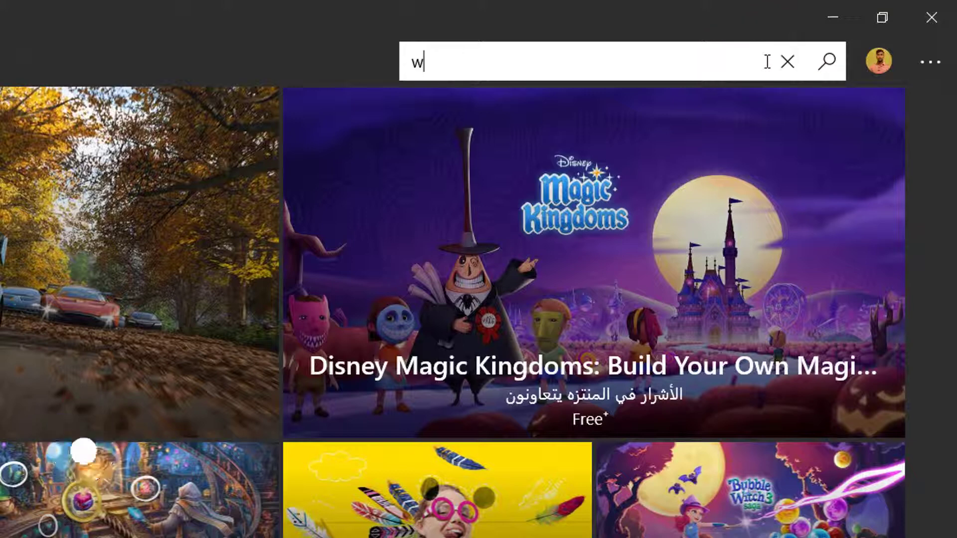
text(idgets)
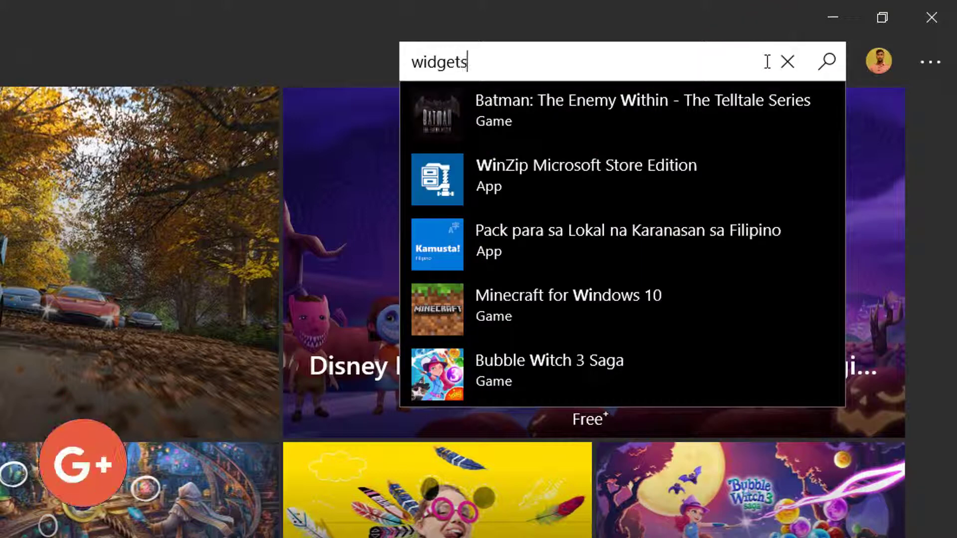
text( hd)
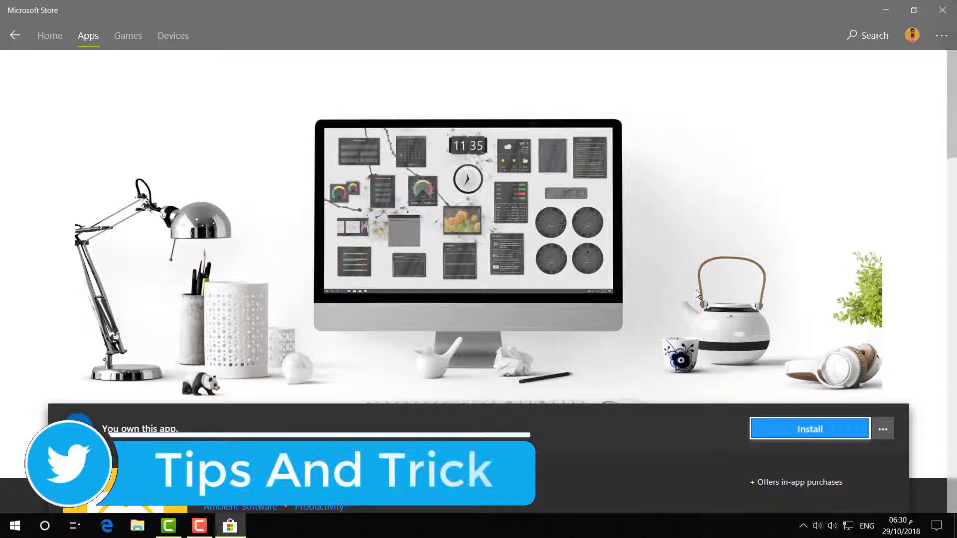
scroll(697, 289, down, 3)
Step: Install Widgets HD from its Store page and launch it once installed
click(804, 299)
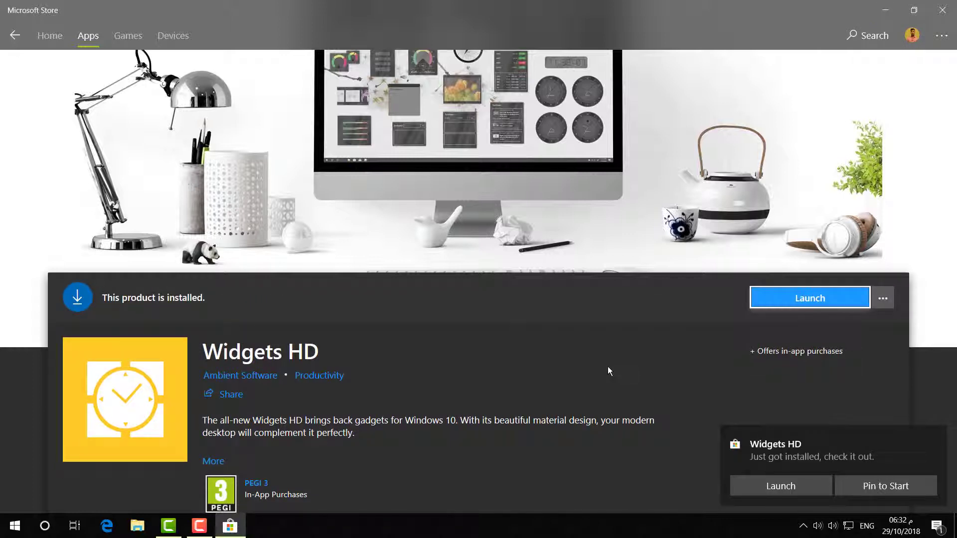
scroll(608, 366, up, 1)
click(822, 320)
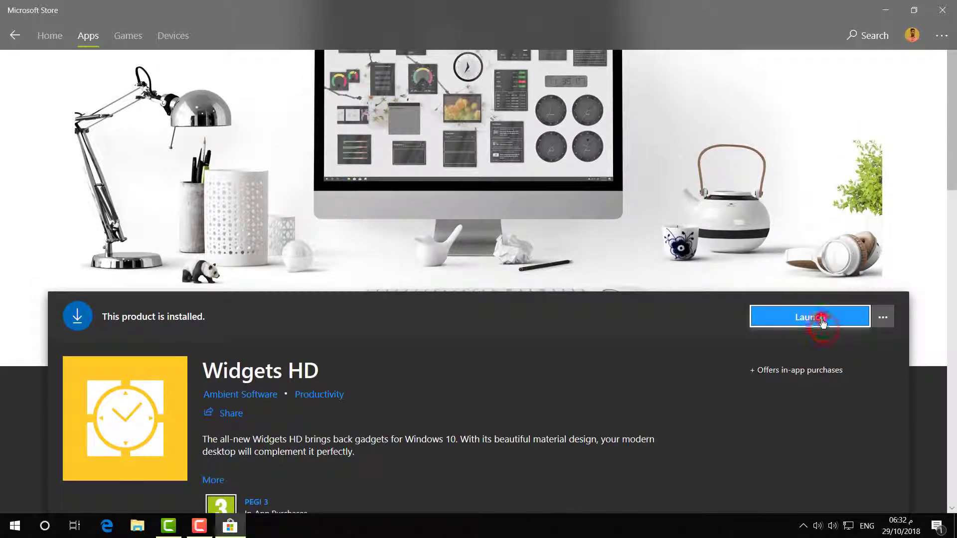
Step: Minimize the Store, then add Square Clock, Digital Clock, Calendar and Weather widget tiles
click(886, 9)
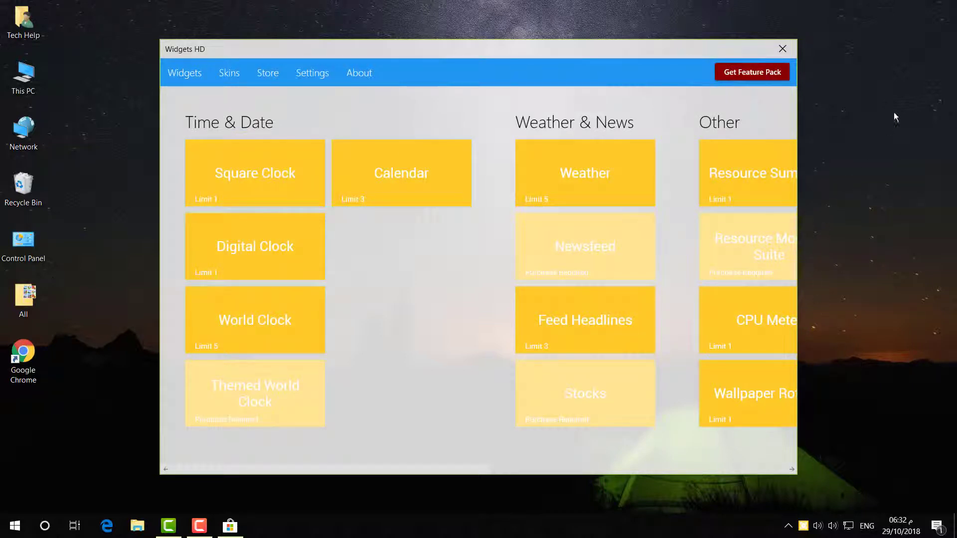
click(222, 178)
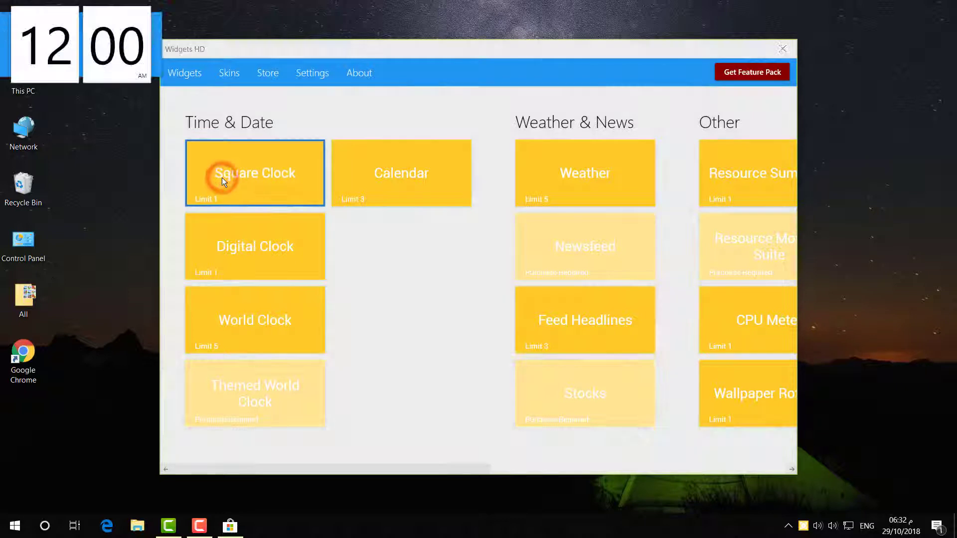
click(253, 242)
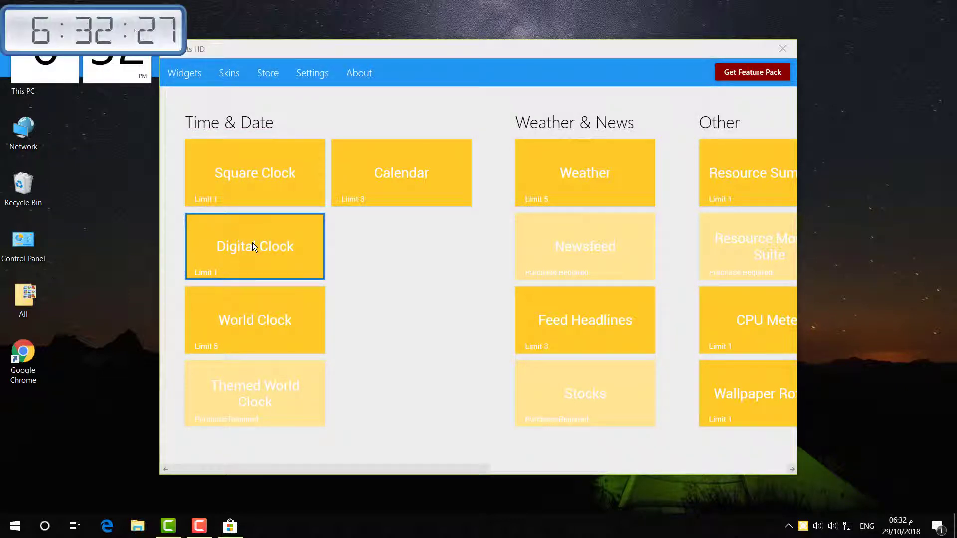
click(401, 171)
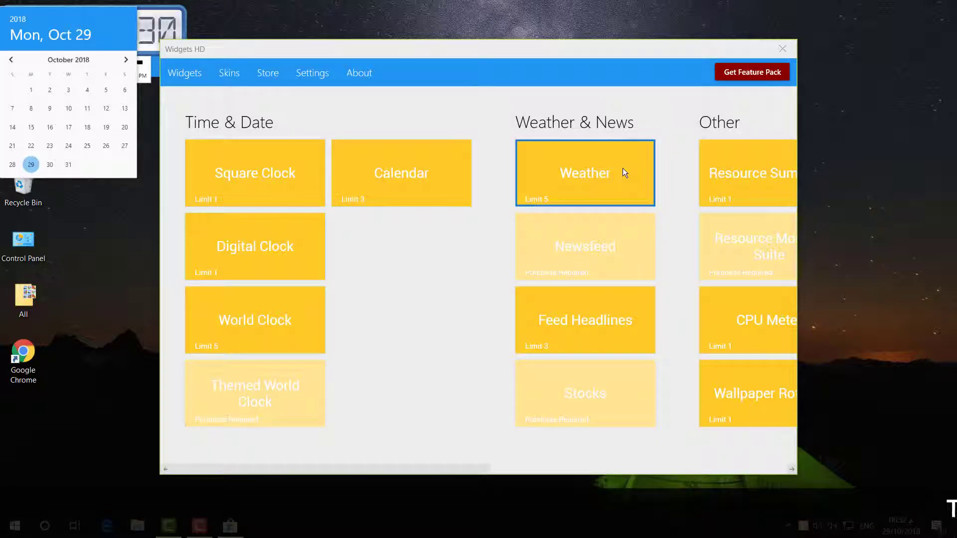
click(623, 173)
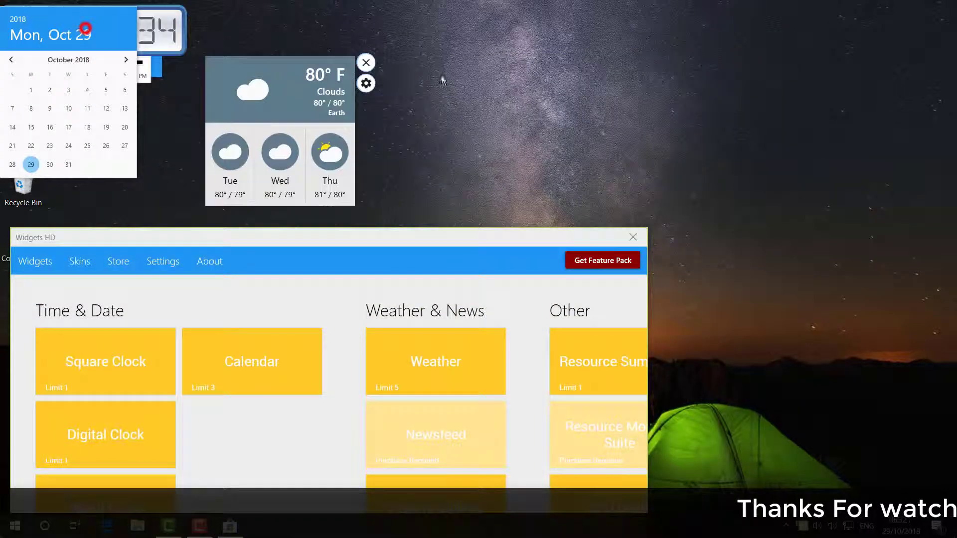
Step: Drag the weather widget to the top-right corner and the calendar widget beneath it
drag(281, 89, 856, 41)
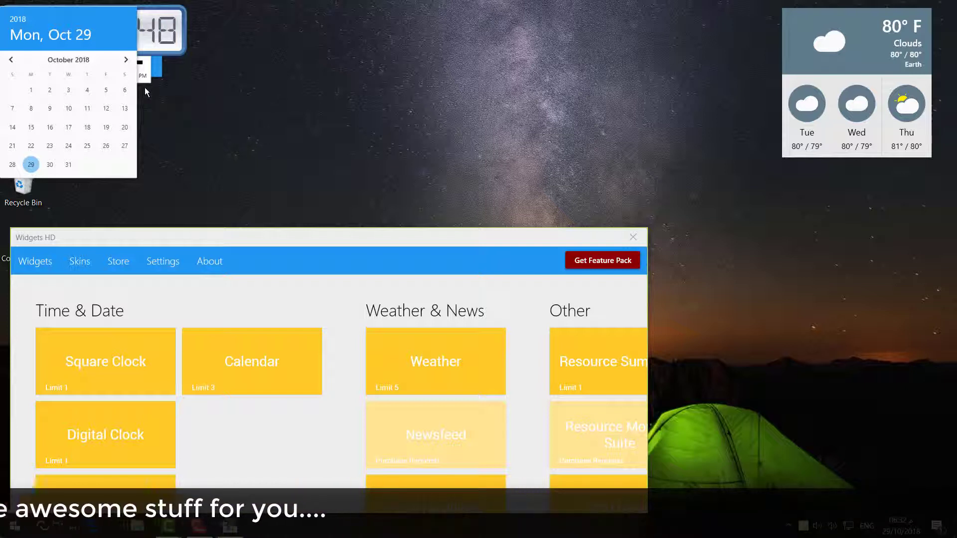
click(58, 15)
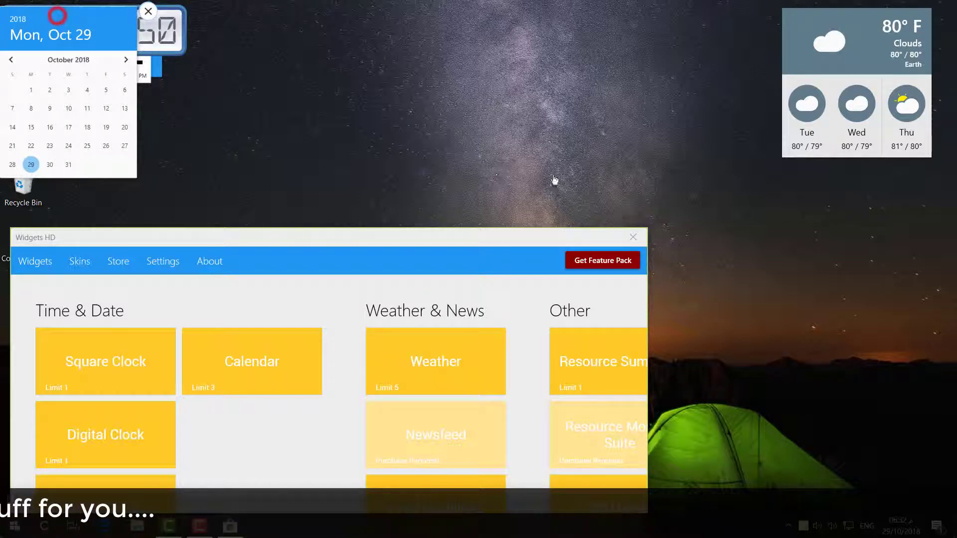
mouse_move(57, 15)
mouse_down()
mouse_move(172, 120)
mouse_move(852, 218)
mouse_up()
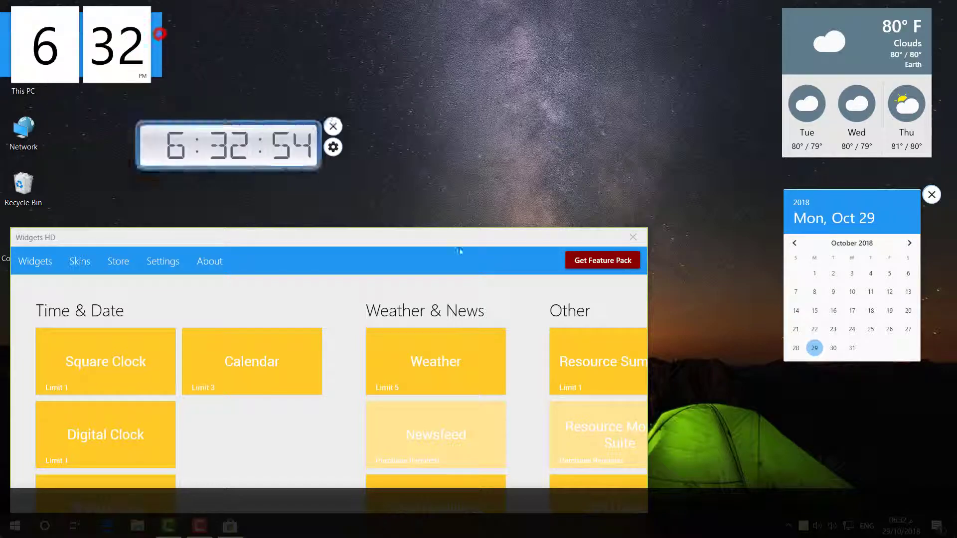